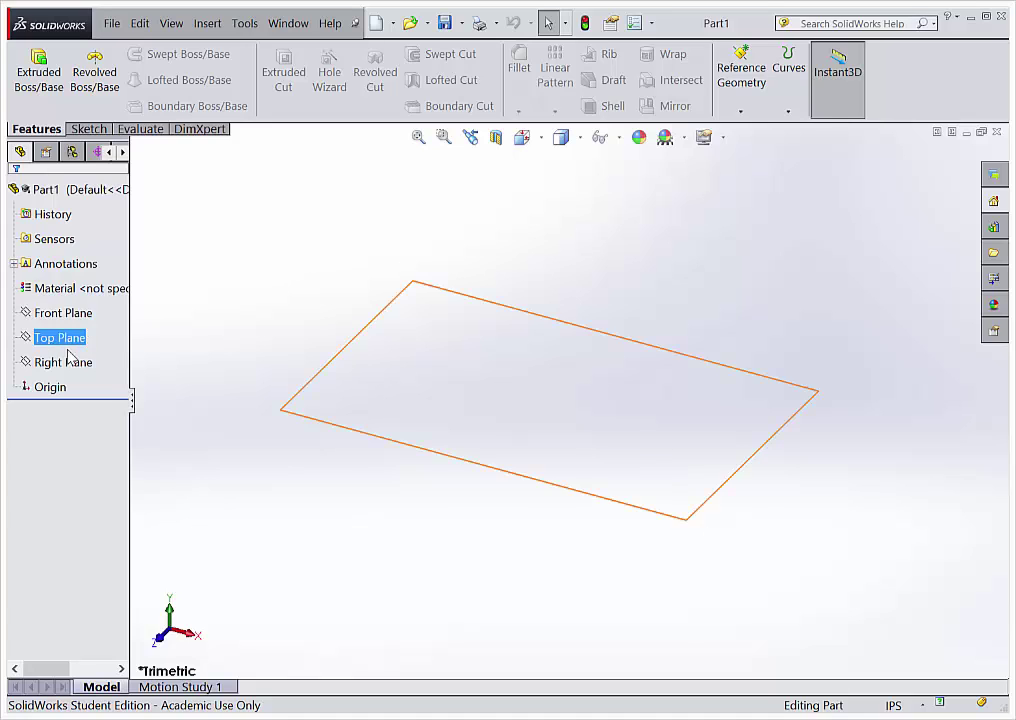
Start a new sketch on the Front Plane of Part1.
{"action": "left_click", "coordinate": [64, 314]}
{"action": "left_click", "coordinate": [80, 291]}
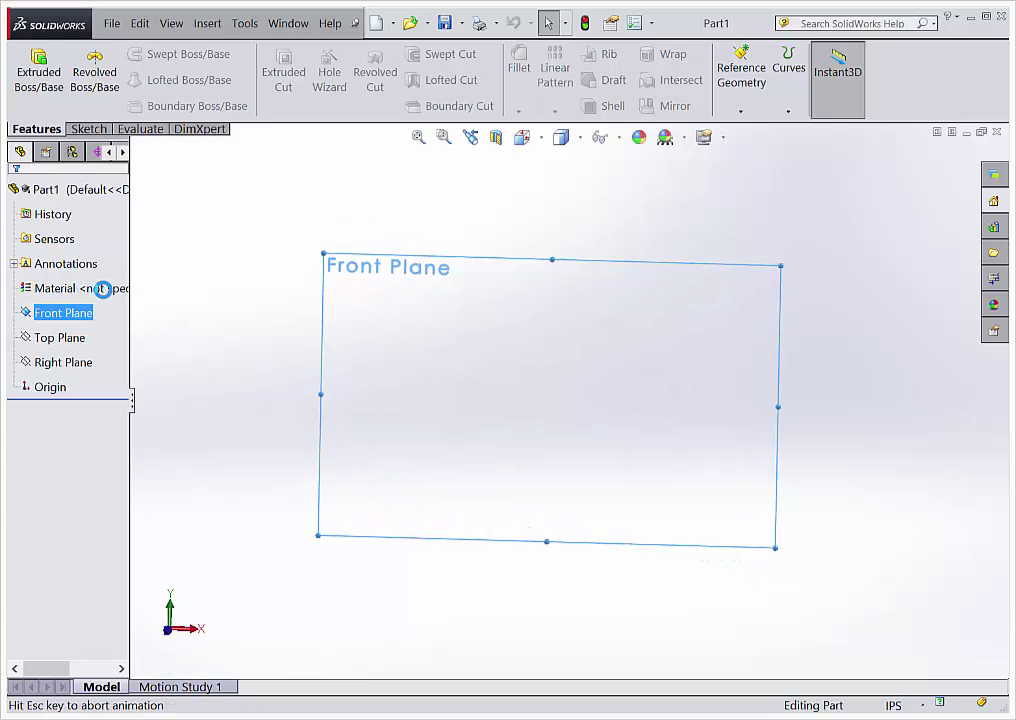
Draw a corner rectangle starting at the sketch origin.
{"action": "left_click", "coordinate": [121, 80]}
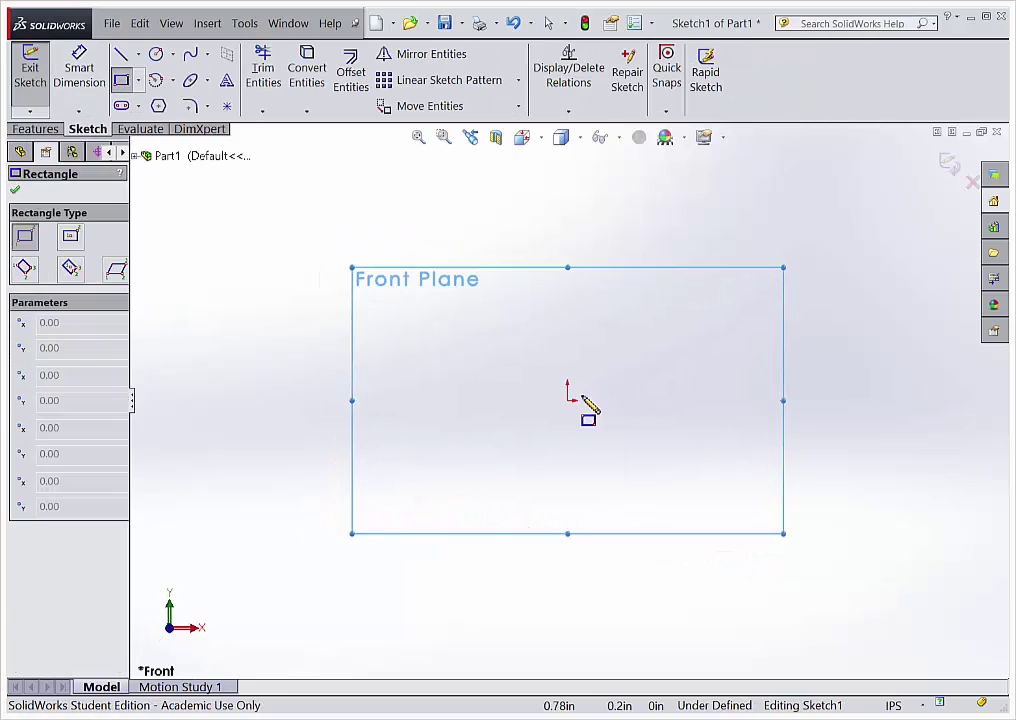
{"action": "left_click", "coordinate": [568, 400]}
{"action": "left_click", "coordinate": [748, 261]}
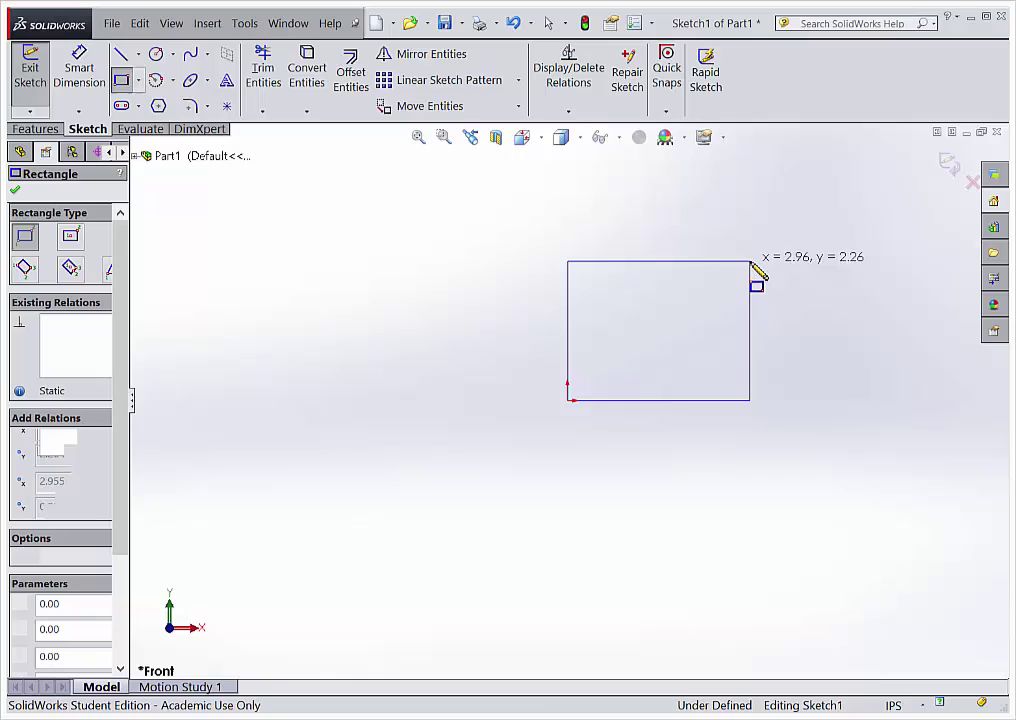
{"action": "scroll", "coordinate": [807, 299], "scroll_direction": "down", "scroll_amount": 2}
{"action": "scroll", "coordinate": [722, 285], "scroll_direction": "down", "scroll_amount": 2}
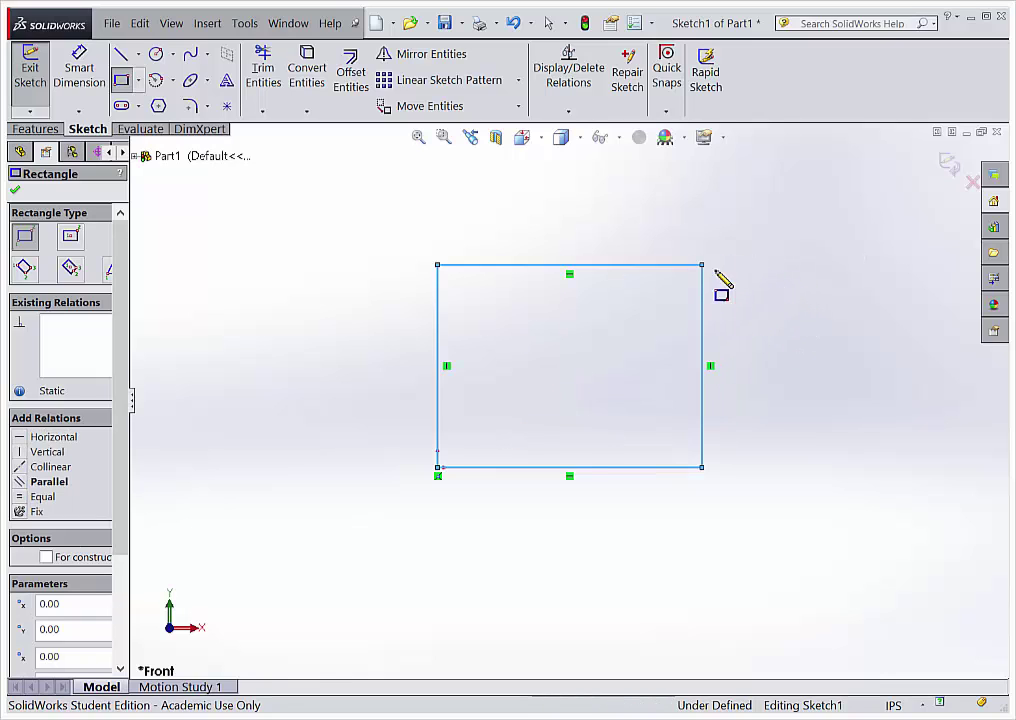
Dimension the rectangle's left edge to 2.00 and top edge to 3.00.
{"action": "left_click", "coordinate": [79, 70]}
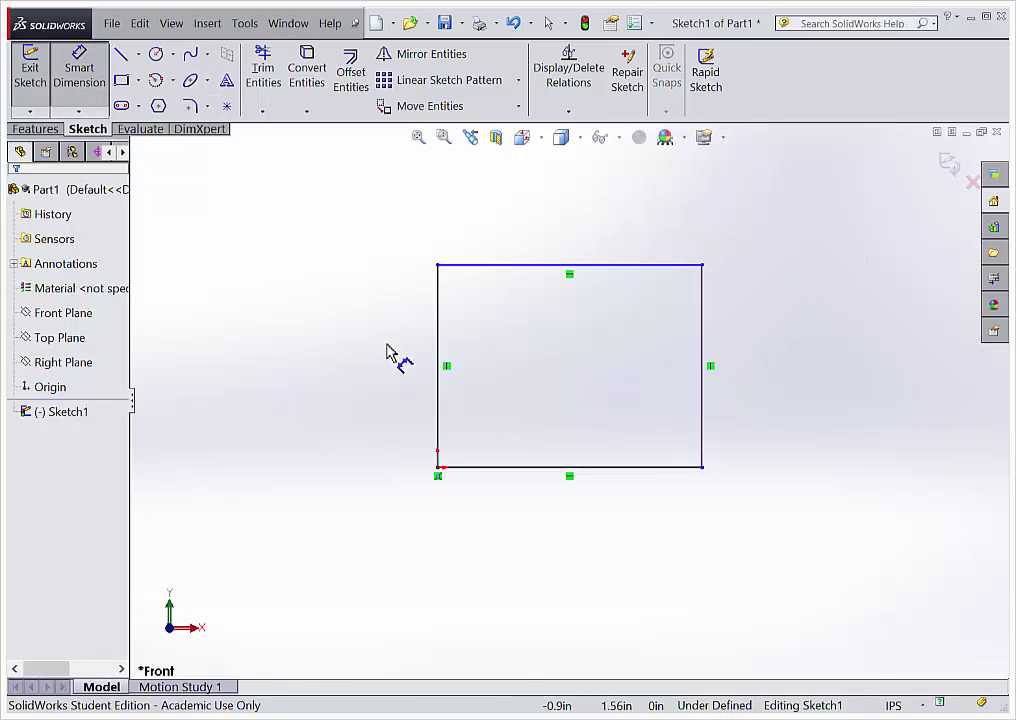
{"action": "left_click", "coordinate": [437, 347]}
{"action": "left_click", "coordinate": [390, 362]}
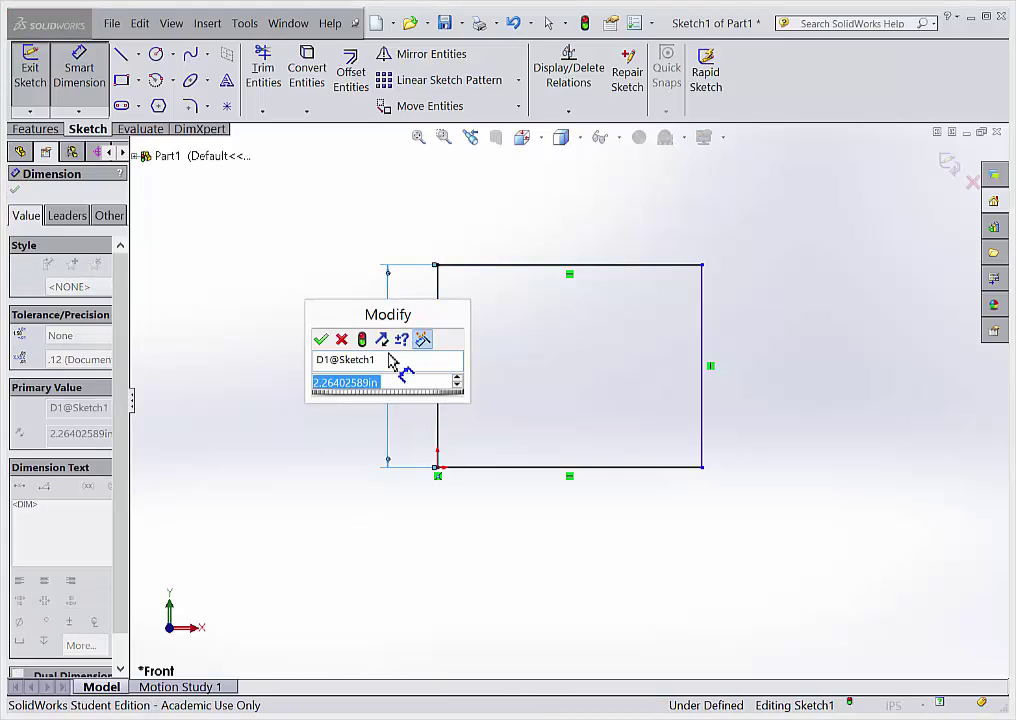
{"action": "type", "text": "2"}
{"action": "key", "text": "Return"}
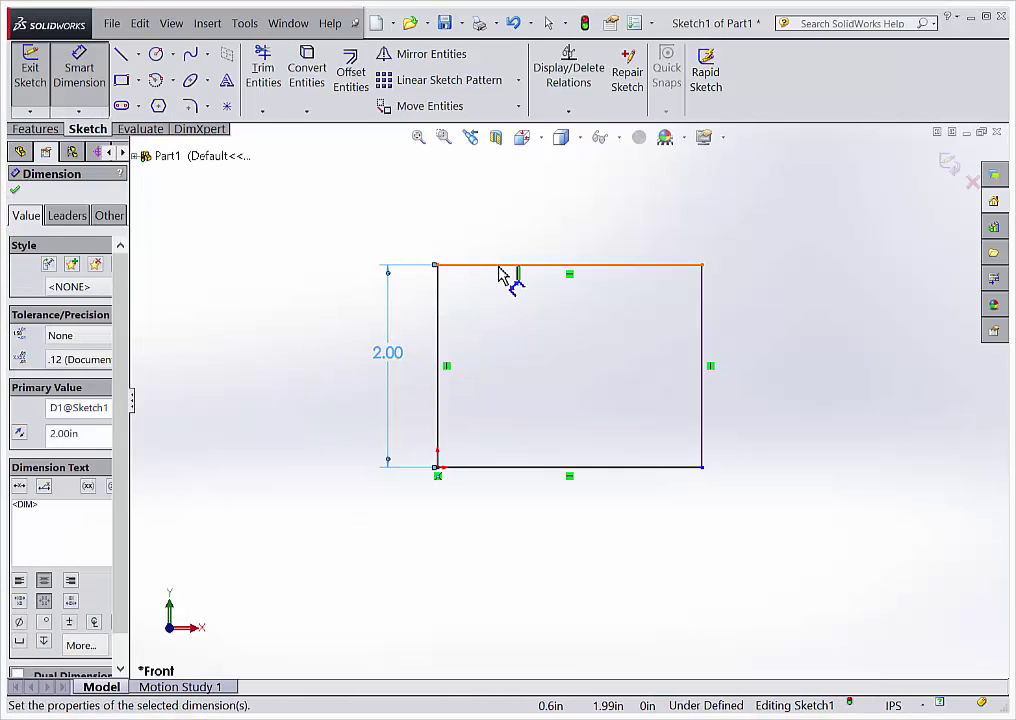
{"action": "left_click", "coordinate": [503, 266]}
{"action": "left_click", "coordinate": [510, 246]}
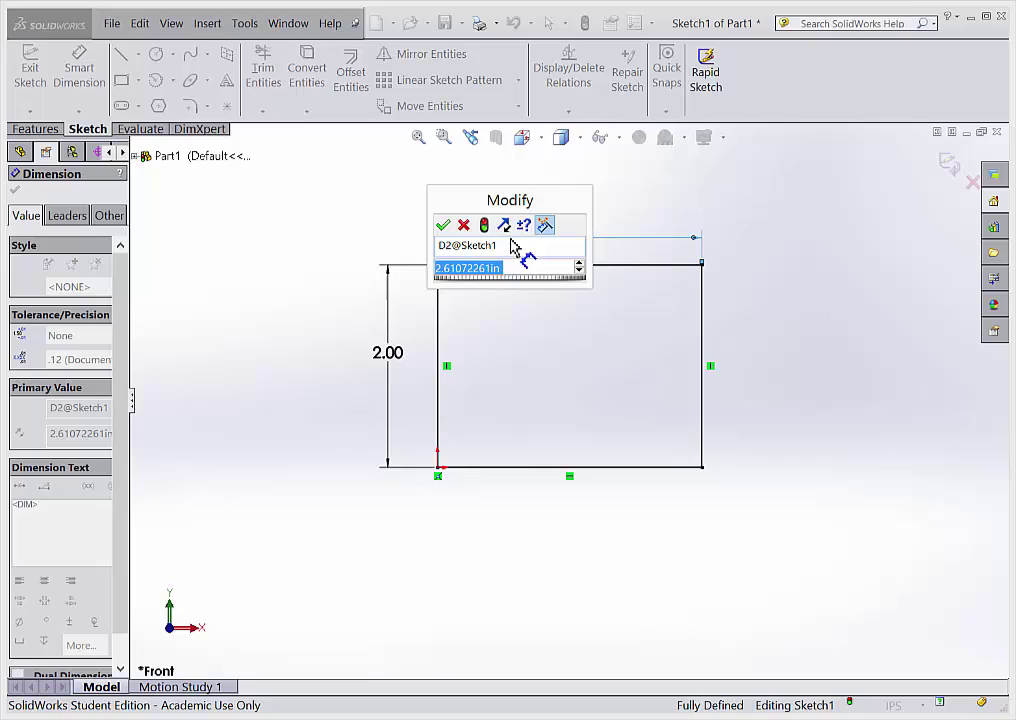
{"action": "type", "text": "3"}
{"action": "key", "text": "Return"}
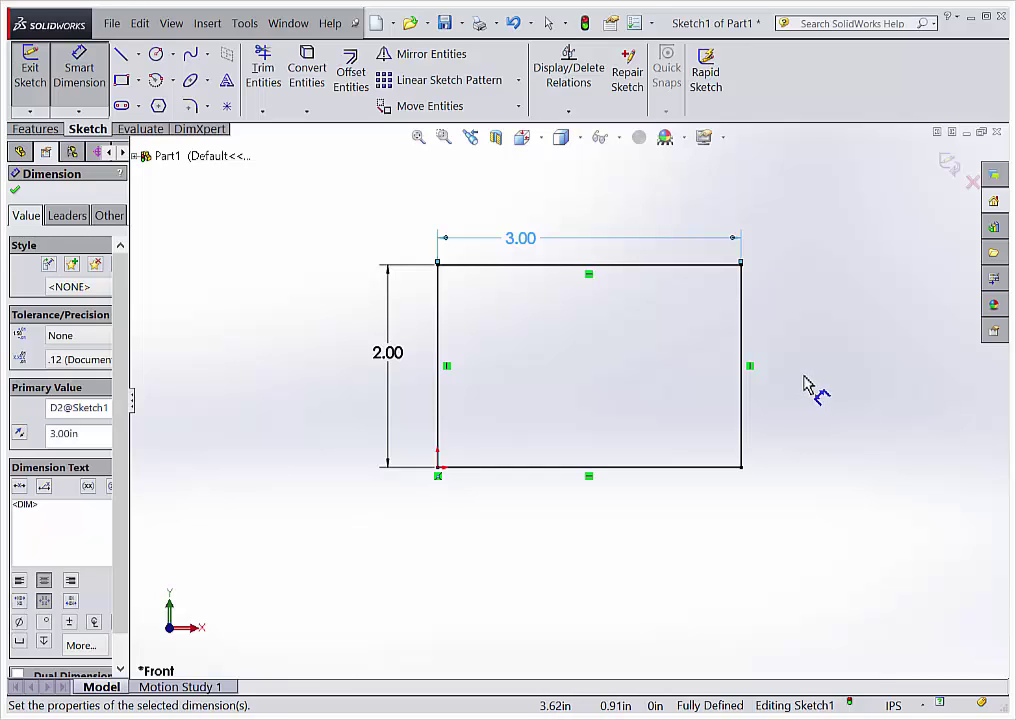
{"action": "key", "text": "Escape"}
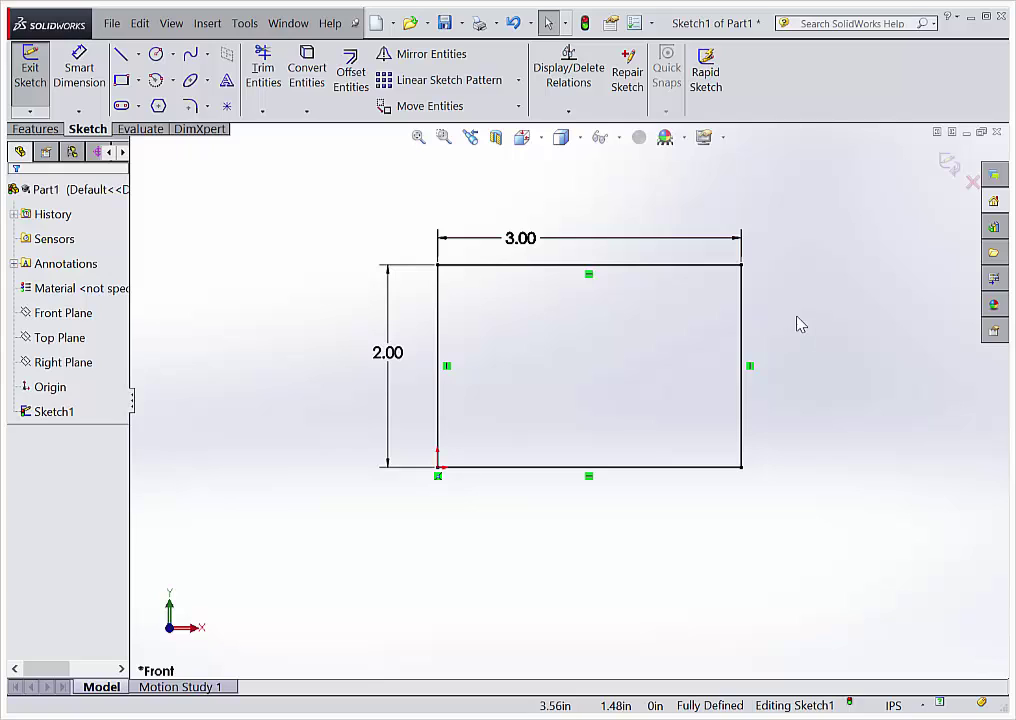
Make the 3.00 width dimension the equation D1@Sketch1 * 1.5.
{"action": "double_click", "coordinate": [535, 240]}
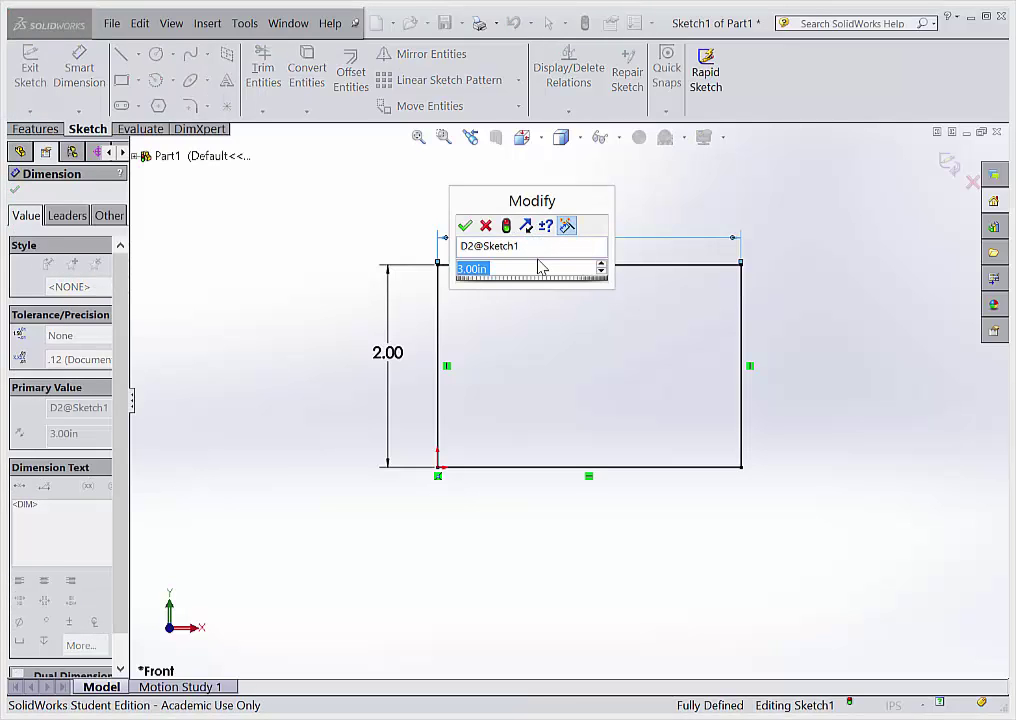
{"action": "type", "text": "="}
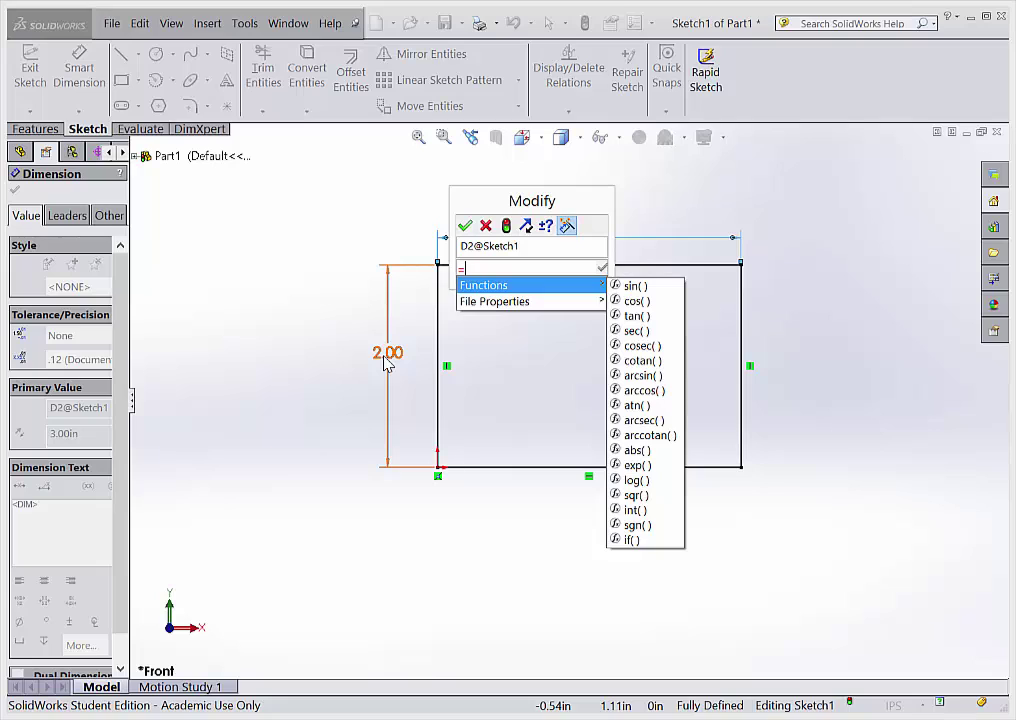
{"action": "left_click", "coordinate": [387, 362]}
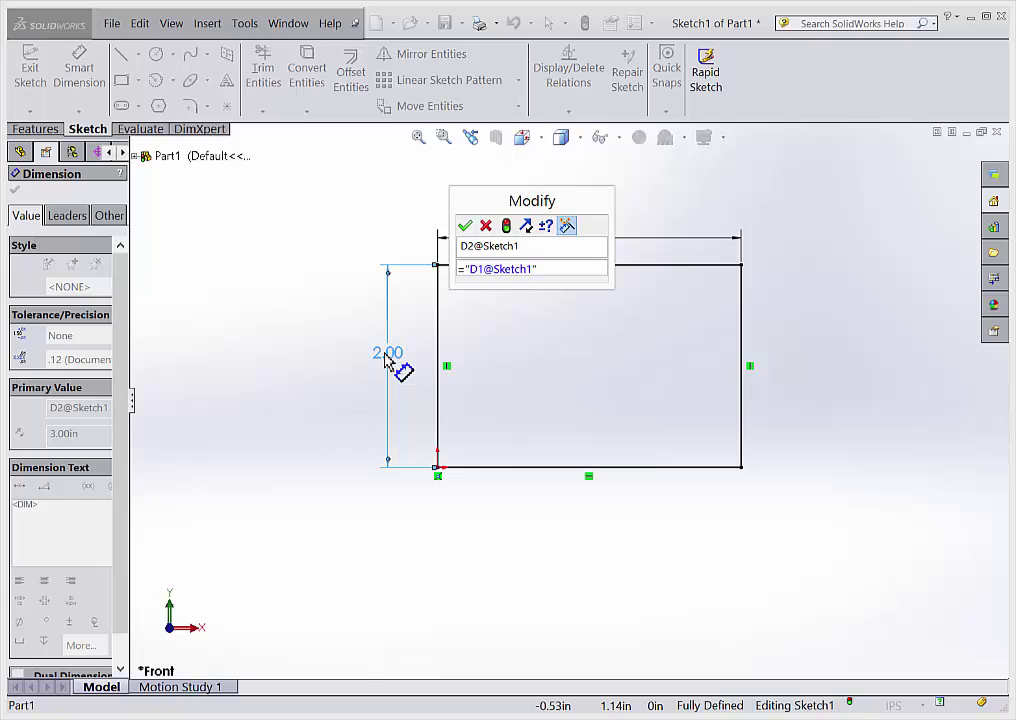
{"action": "type", "text": "*"}
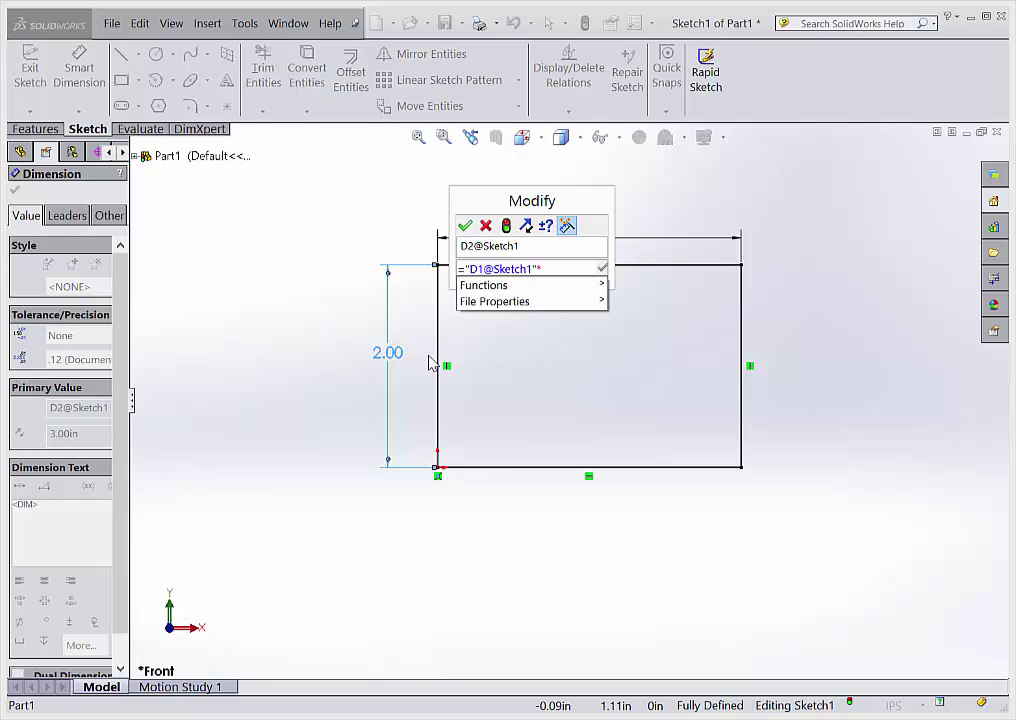
{"action": "mouse_move", "coordinate": [484, 285]}
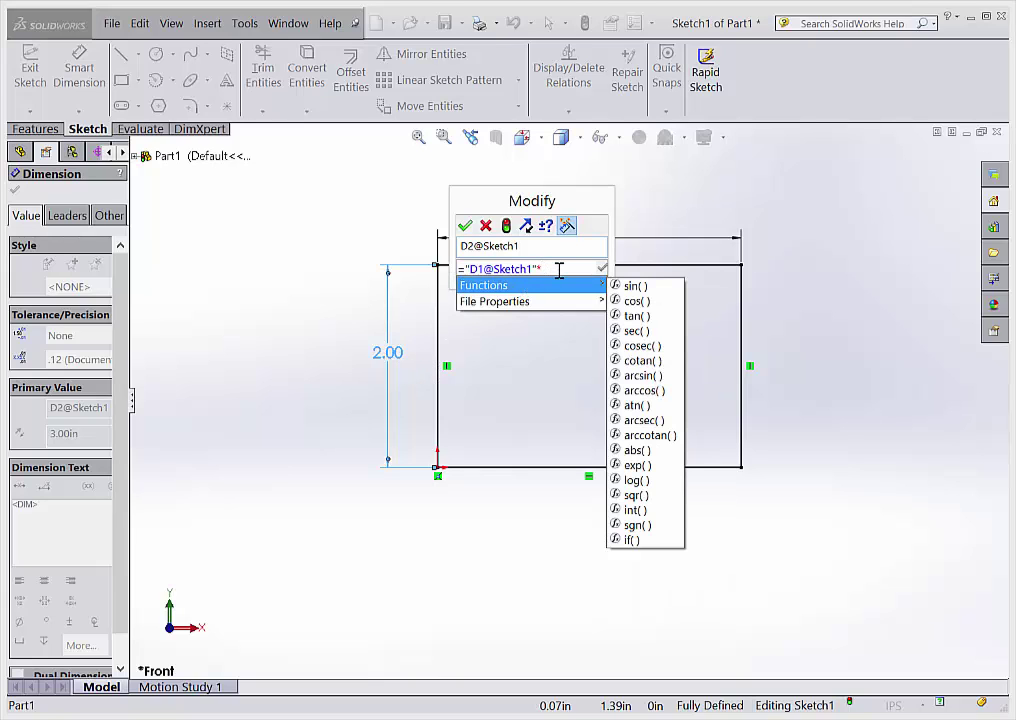
{"action": "type", "text": "1."}
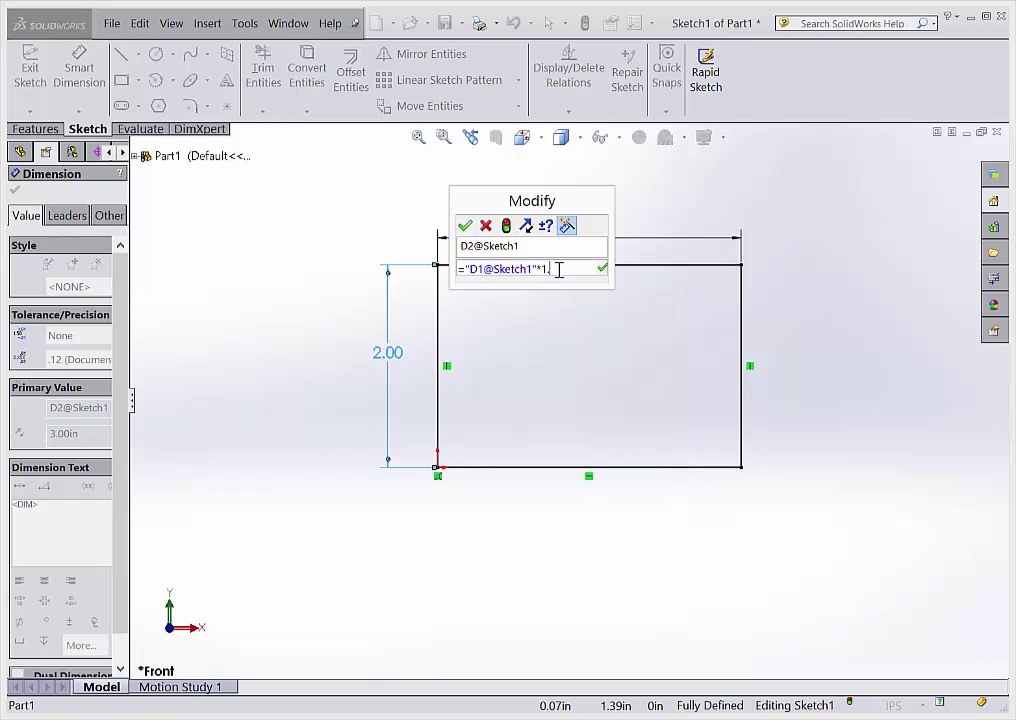
{"action": "type", "text": "5"}
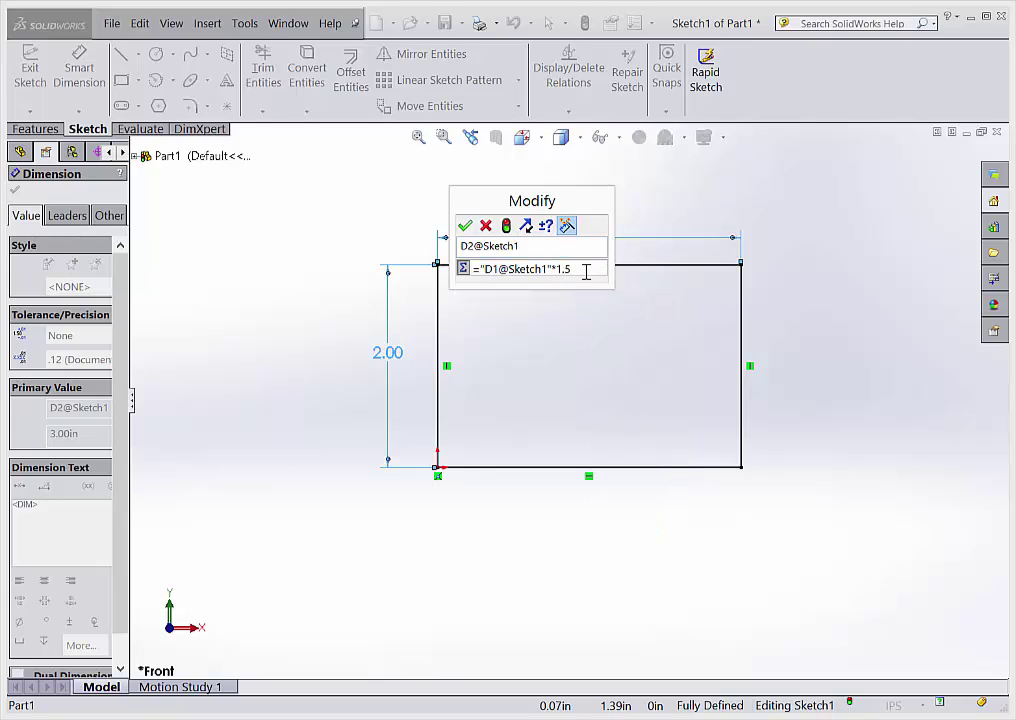
{"action": "key", "text": "Return"}
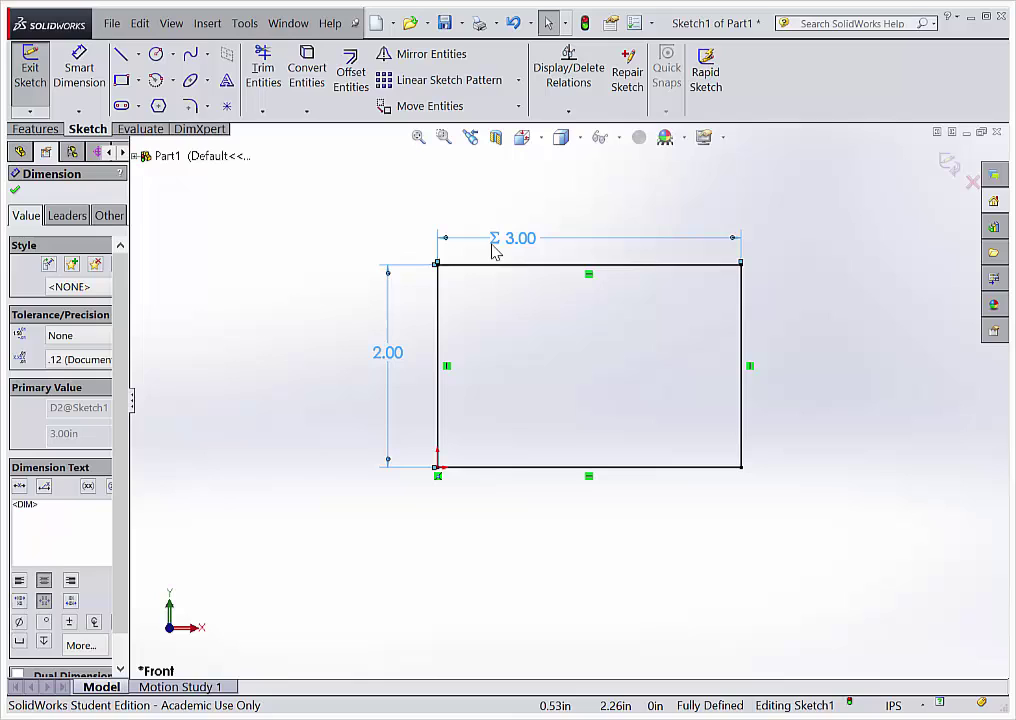
Change the rectangle's height dimension to 1.00, so the width updates to 1.50.
{"action": "double_click", "coordinate": [393, 363]}
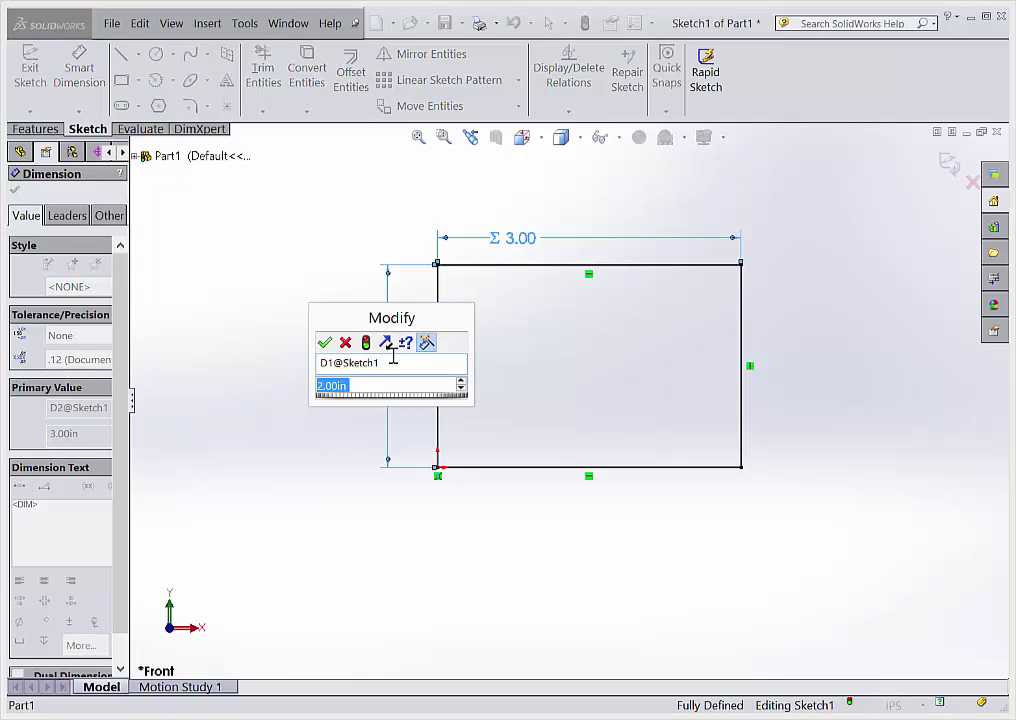
{"action": "type", "text": "3"}
{"action": "key", "text": "Return"}
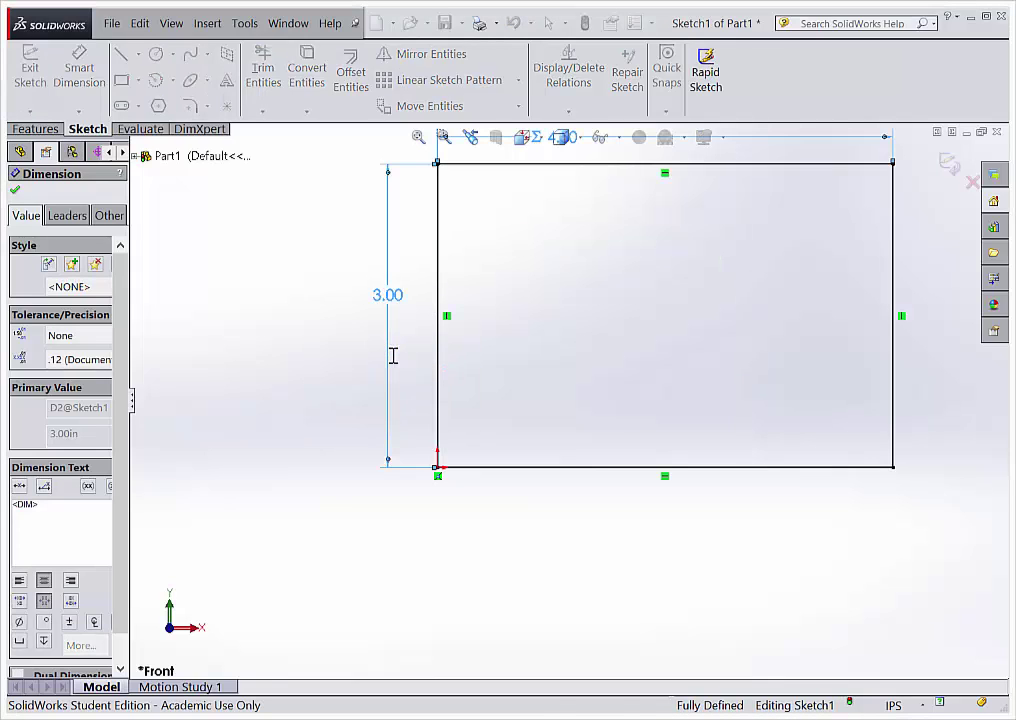
{"action": "scroll", "coordinate": [481, 441], "scroll_direction": "down", "scroll_amount": 1}
{"action": "scroll", "coordinate": [515, 415], "scroll_direction": "up", "scroll_amount": 3}
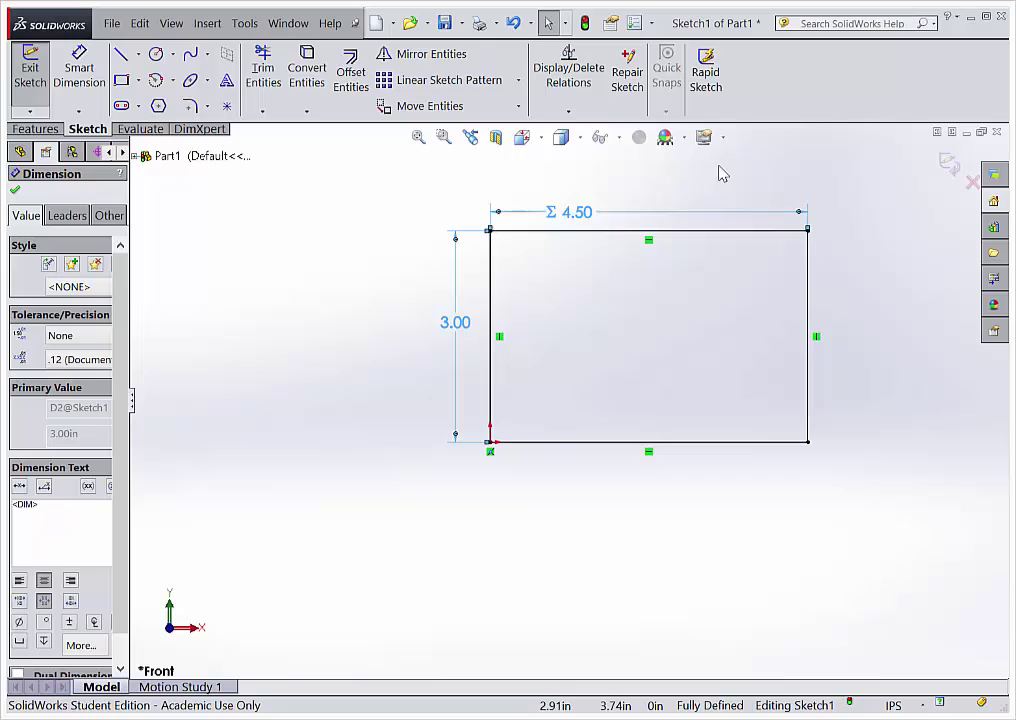
{"action": "scroll", "coordinate": [773, 190], "scroll_direction": "down", "scroll_amount": 1}
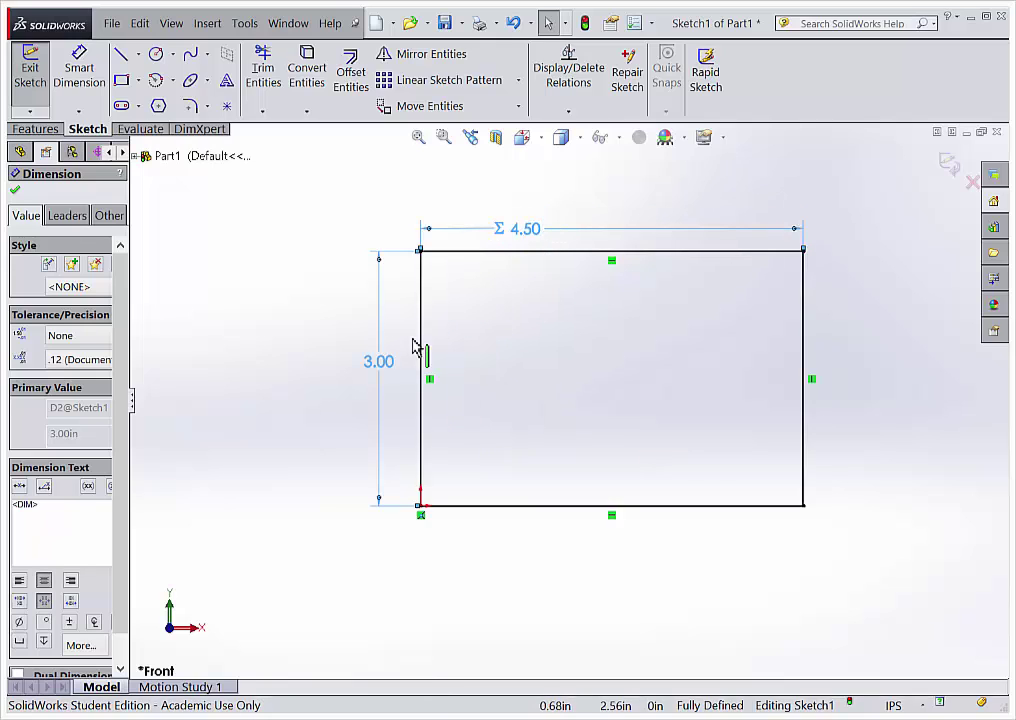
{"action": "double_click", "coordinate": [378, 372]}
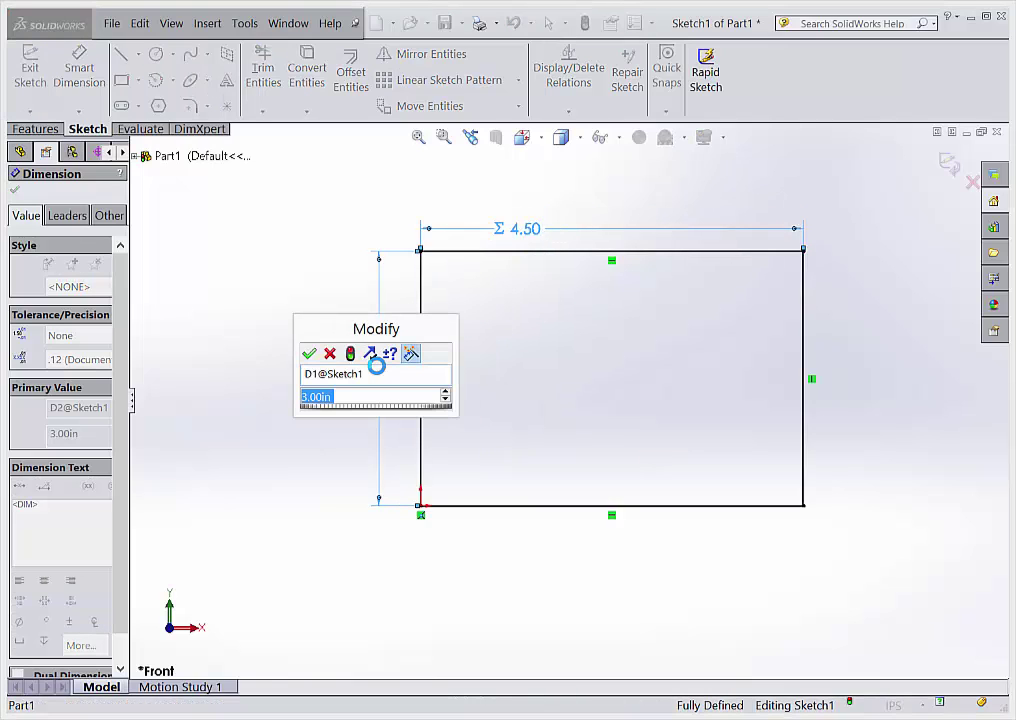
{"action": "type", "text": "1"}
{"action": "key", "text": "Return"}
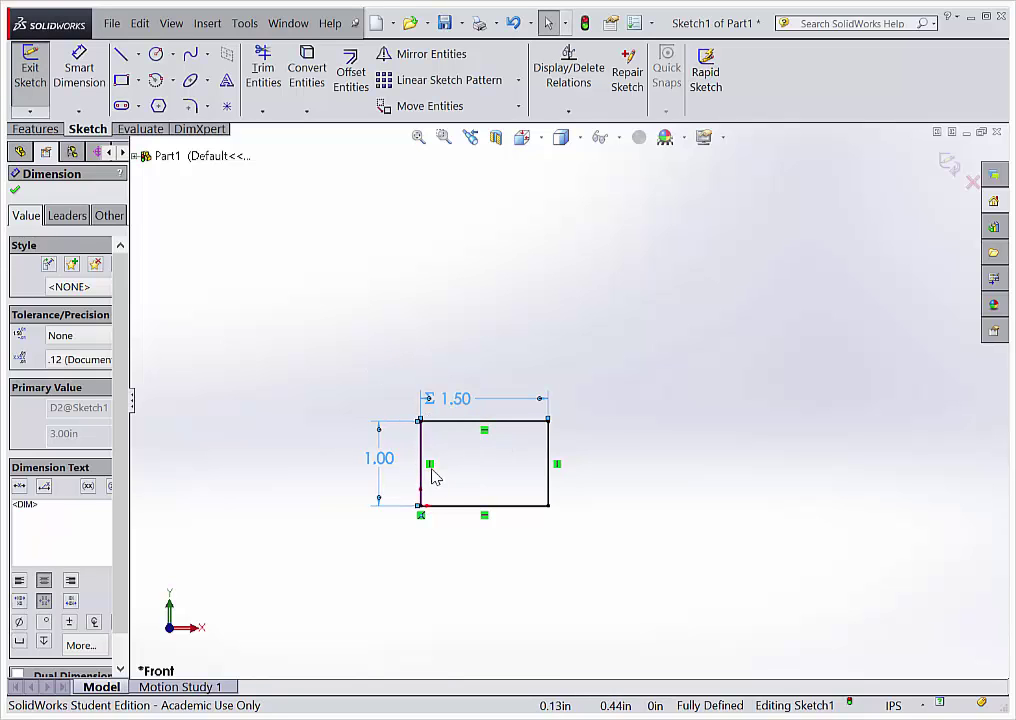
Extrude the 1.50 × 1.00 rectangle to a 3.00 in blind depth, creating Boss-Extrude1.
{"action": "left_click", "coordinate": [36, 130]}
{"action": "left_click", "coordinate": [38, 68]}
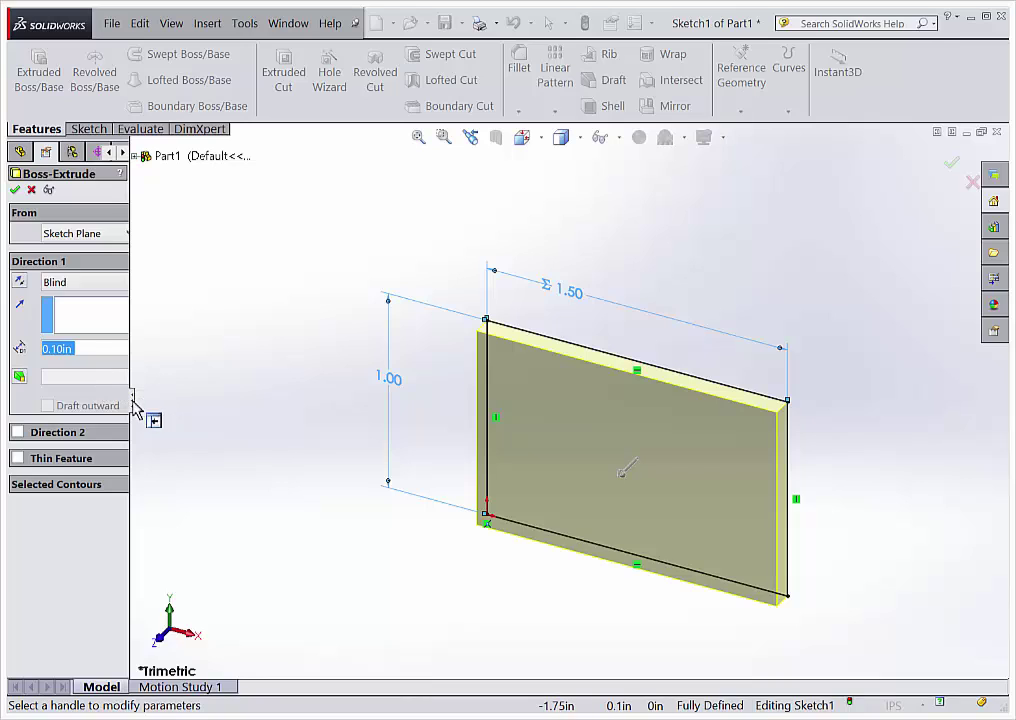
{"action": "left_click_drag", "start_coordinate": [132, 409], "coordinate": [209, 415]}
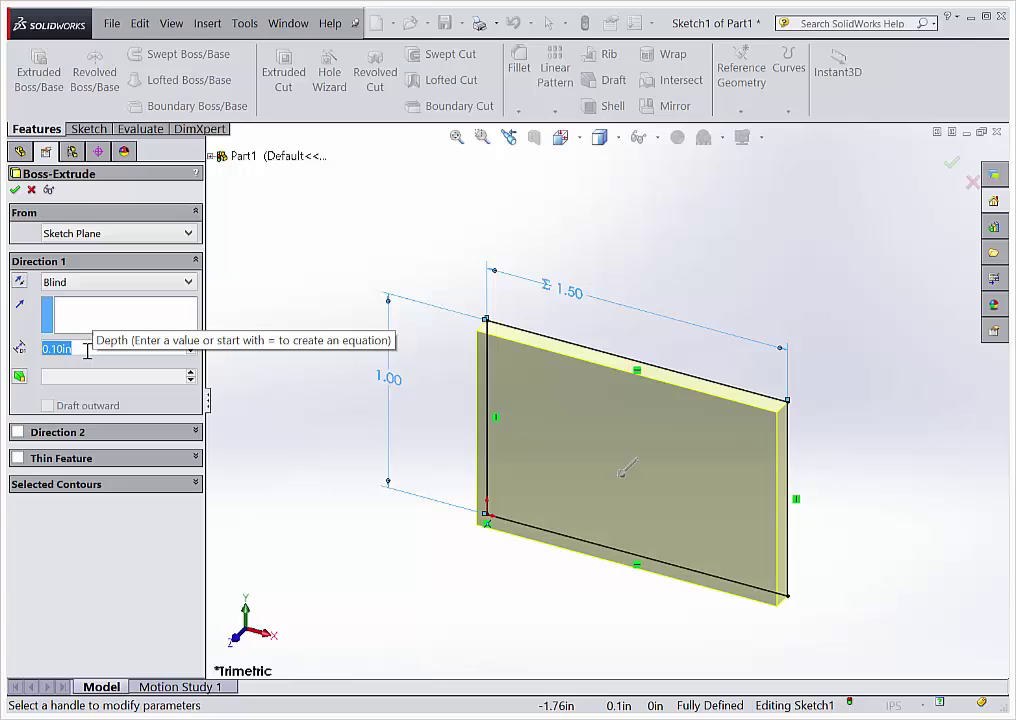
{"action": "type", "text": "3"}
{"action": "key", "text": "Return"}
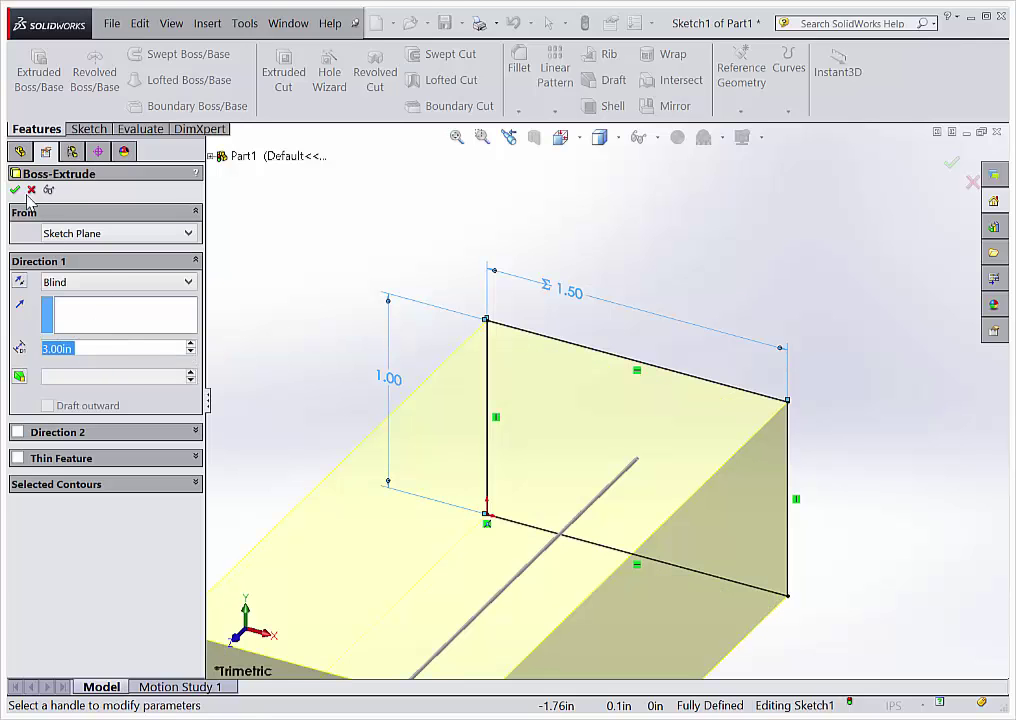
{"action": "left_click", "coordinate": [16, 191]}
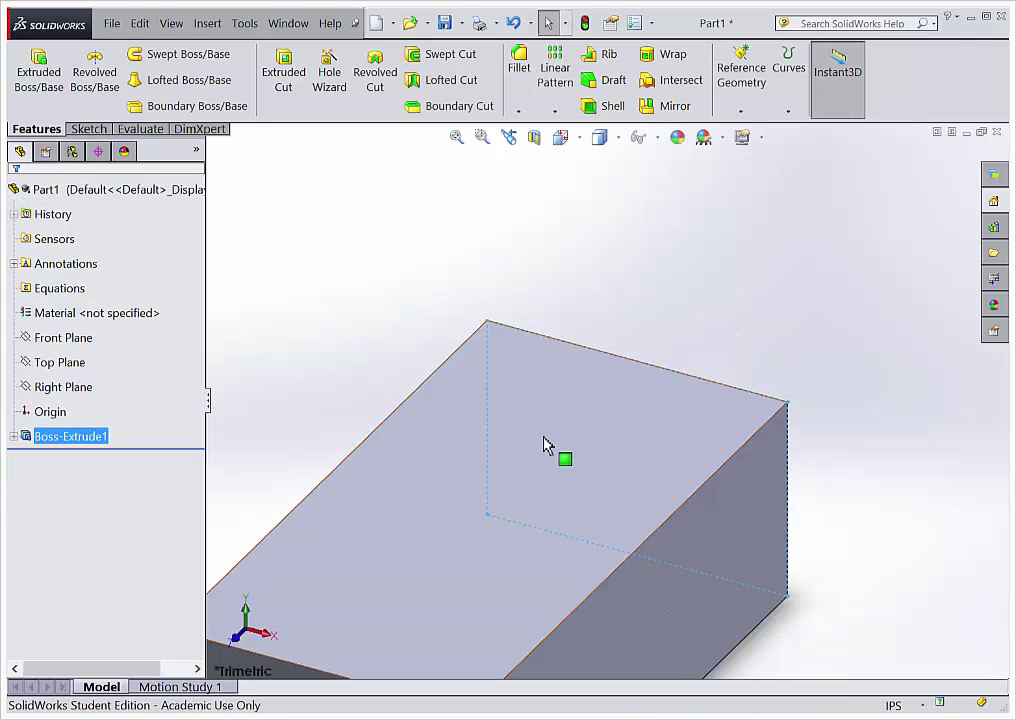
{"action": "scroll", "coordinate": [495, 463], "scroll_direction": "up", "scroll_amount": 3}
{"action": "scroll", "coordinate": [505, 500], "scroll_direction": "up", "scroll_amount": 2}
{"action": "scroll", "coordinate": [545, 490], "scroll_direction": "down", "scroll_amount": 4}
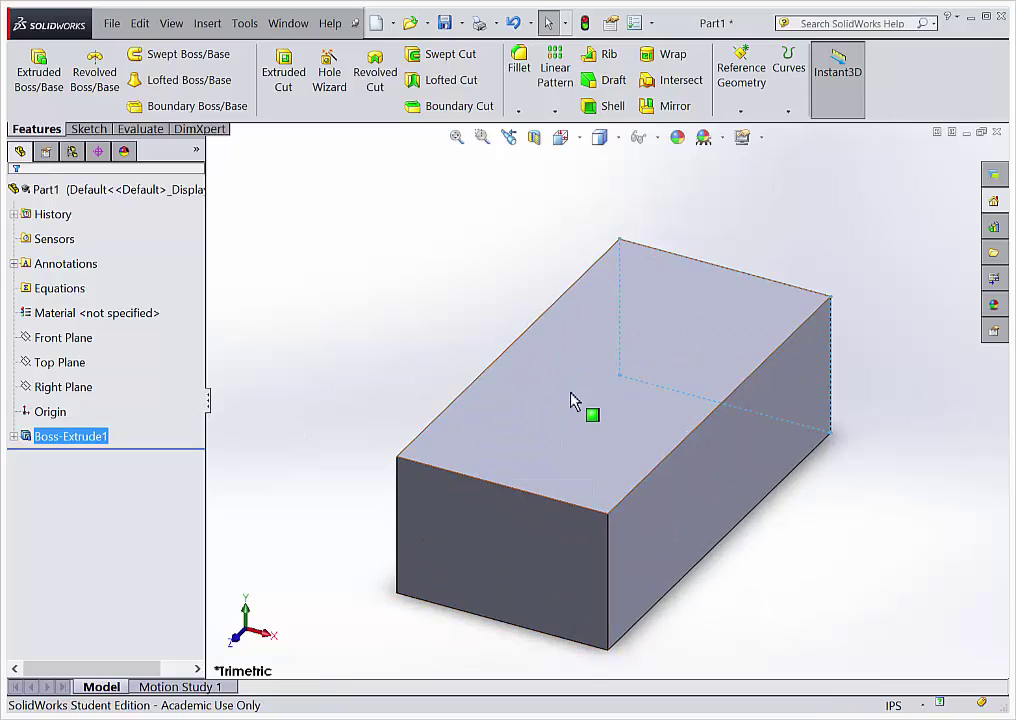
Set the box's 3.00 depth dimension to the equation 3 * the 1.00 sketch height.
{"action": "left_click", "coordinate": [603, 405]}
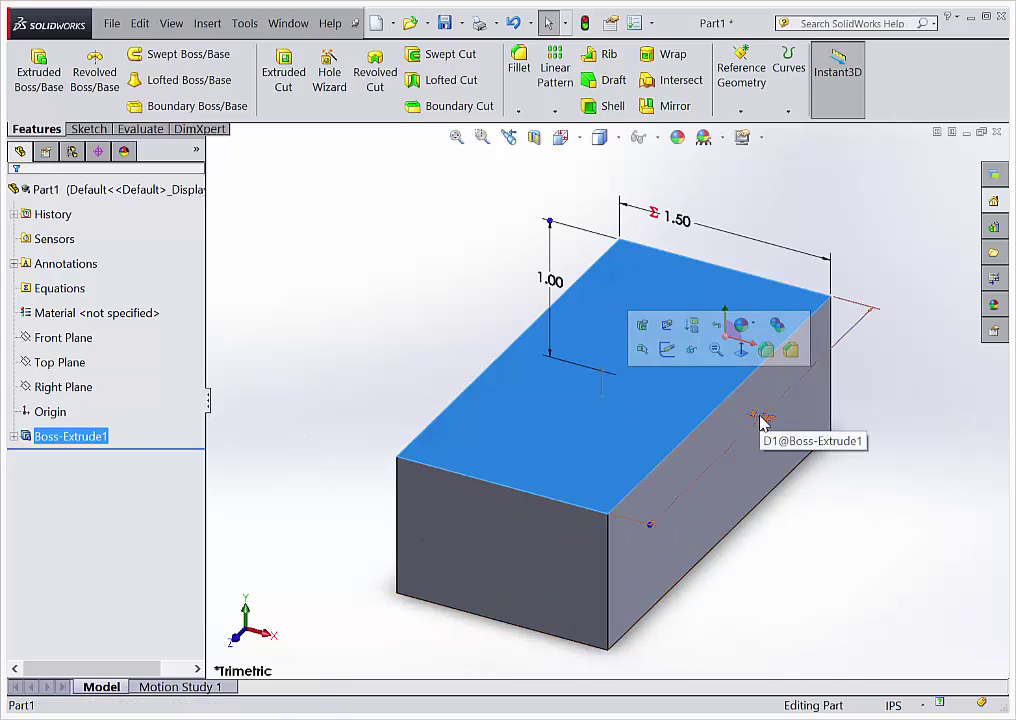
{"action": "left_click", "coordinate": [400, 330]}
{"action": "left_click", "coordinate": [583, 396]}
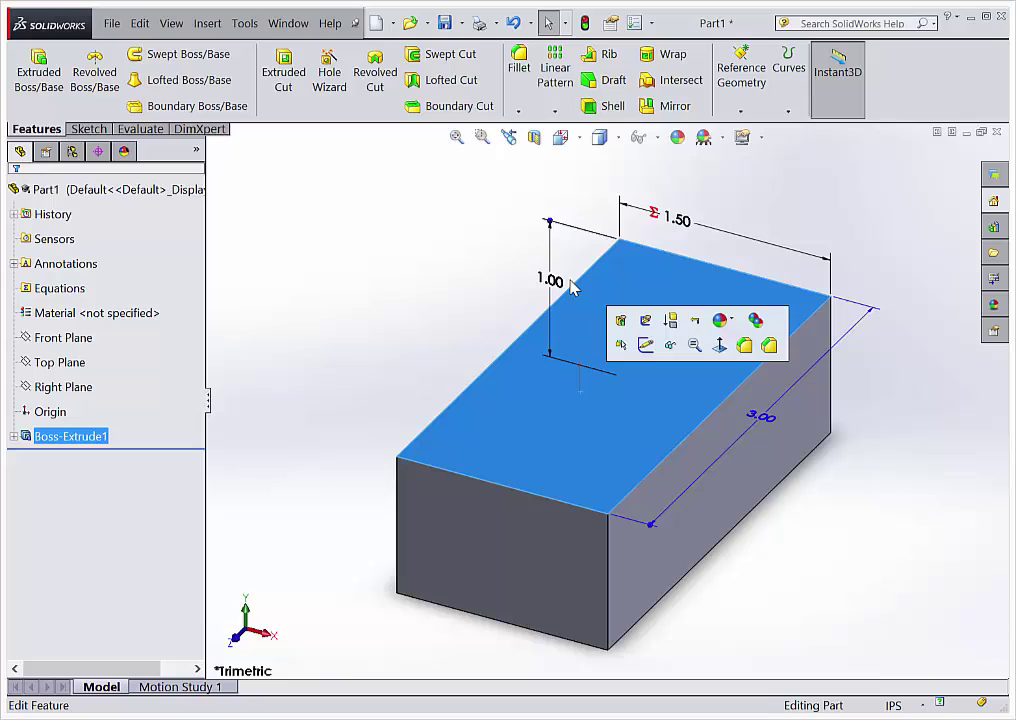
{"action": "double_click", "coordinate": [766, 419]}
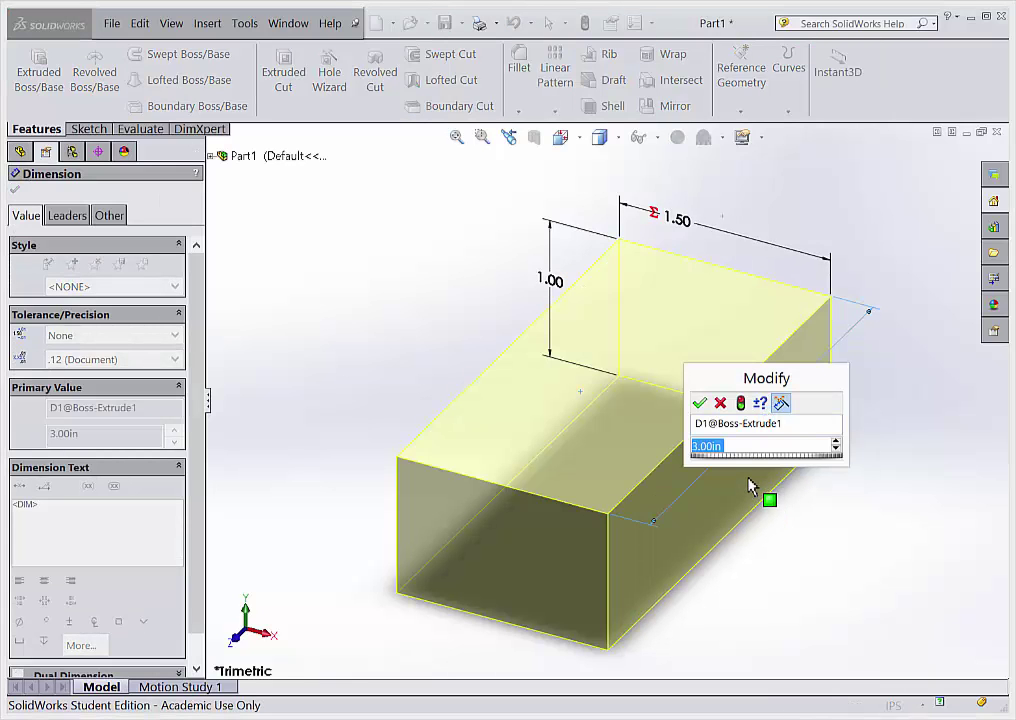
{"action": "type", "text": "="}
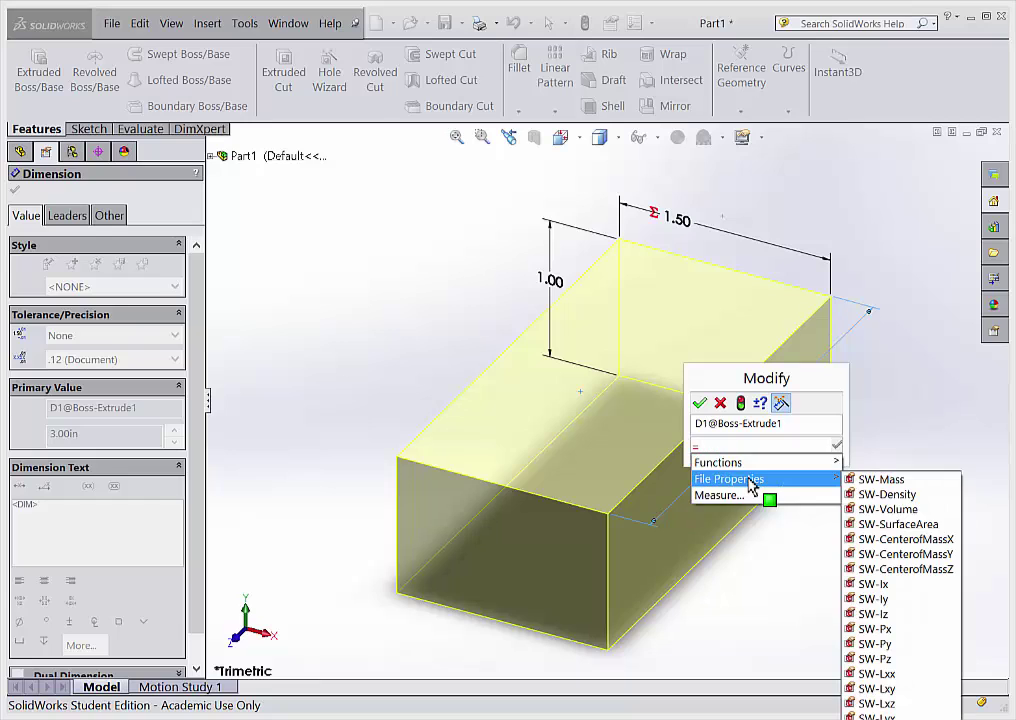
{"action": "mouse_move", "coordinate": [718, 462]}
{"action": "type", "text": "3"}
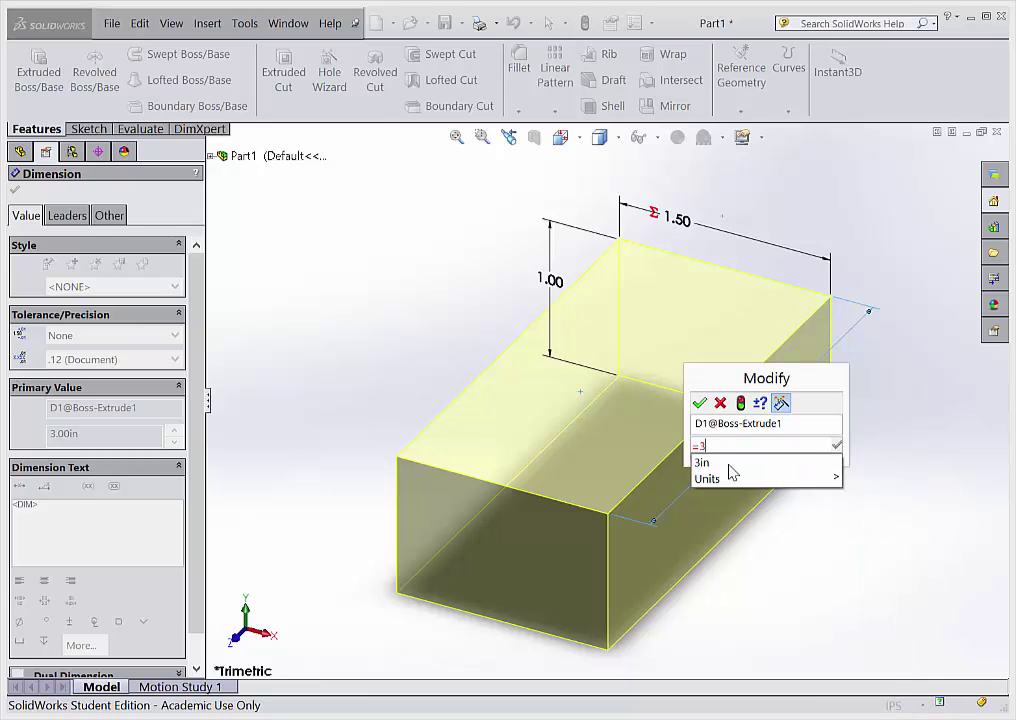
{"action": "type", "text": "*"}
{"action": "left_click", "coordinate": [548, 288]}
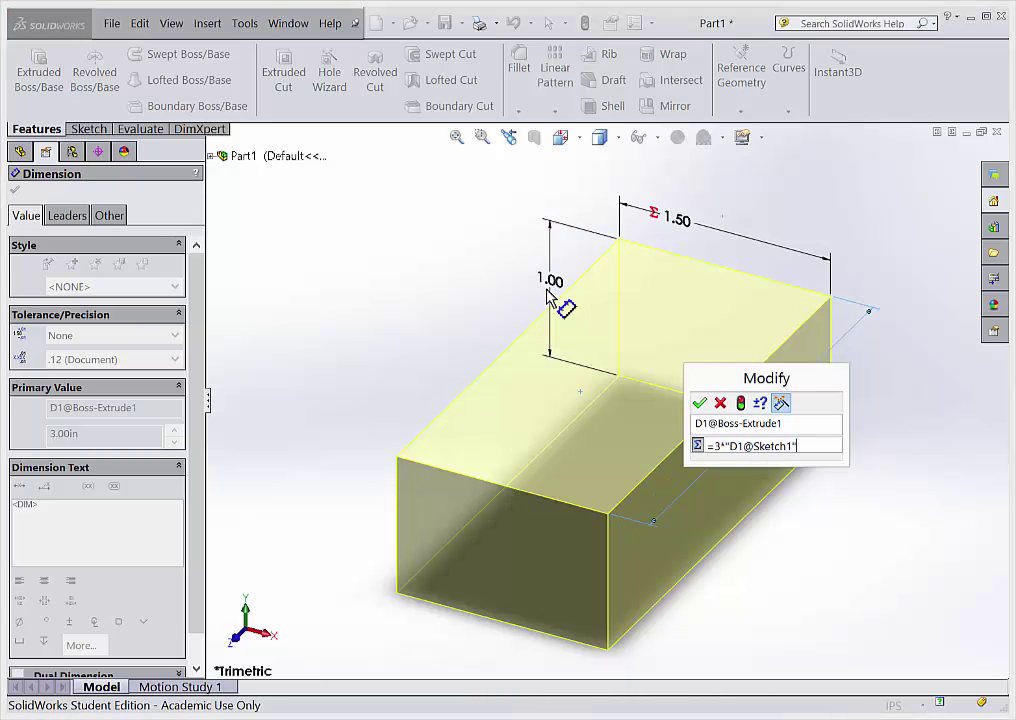
{"action": "key", "text": "Return"}
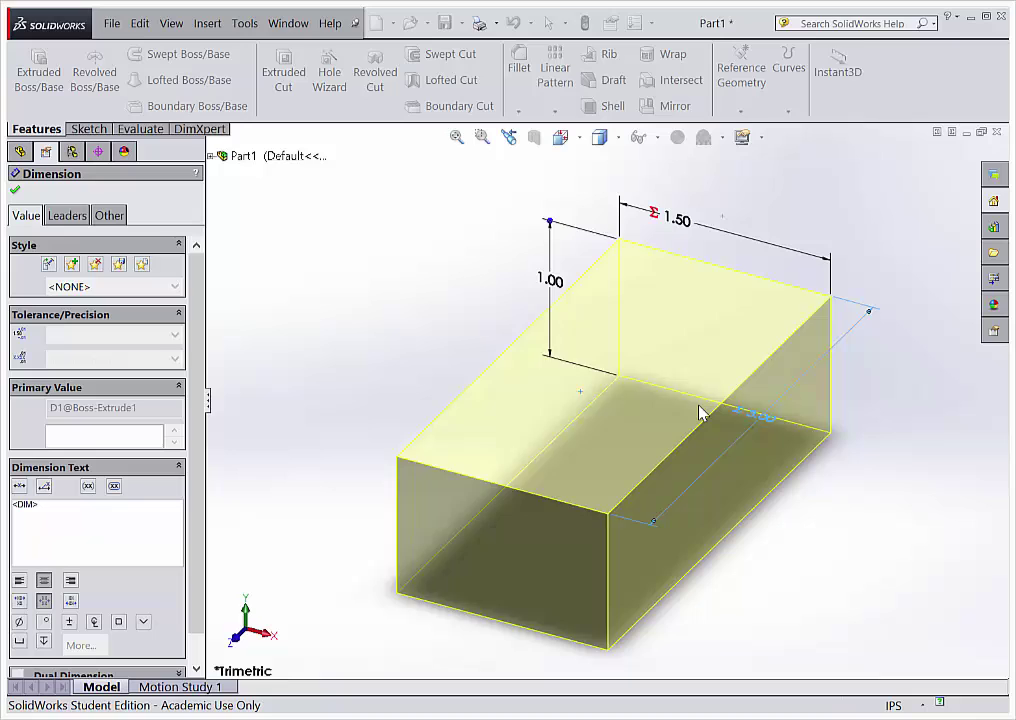
Change the sketch height to 2.00 and rebuild, making the block 3.00 wide and 6.00 deep.
{"action": "double_click", "coordinate": [550, 281]}
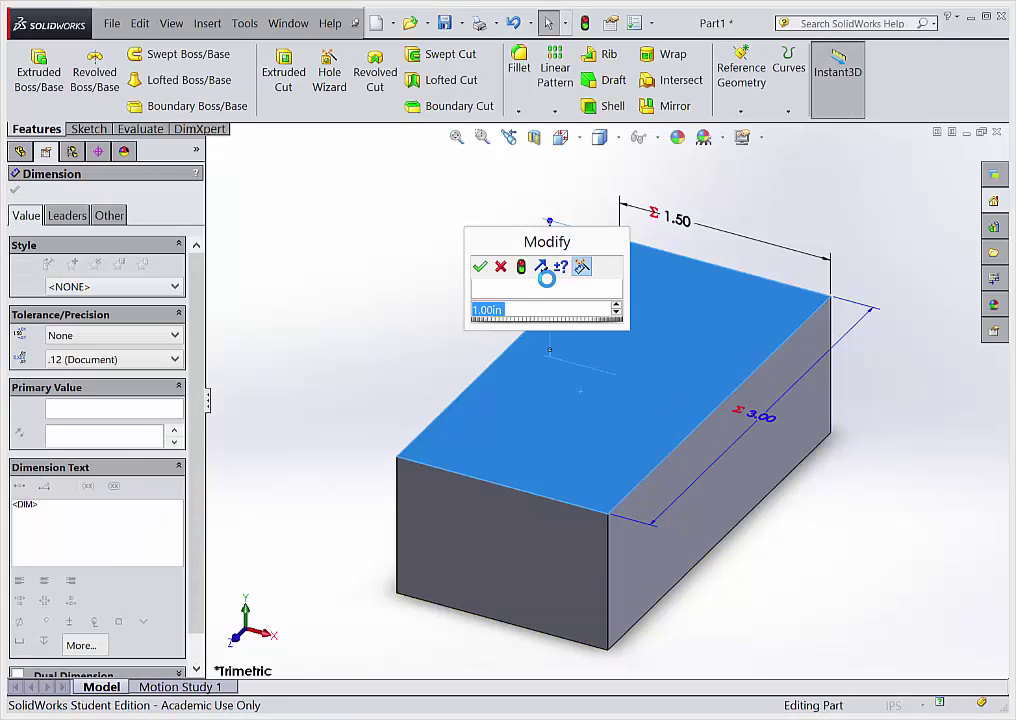
{"action": "type", "text": "2"}
{"action": "key", "text": "Return"}
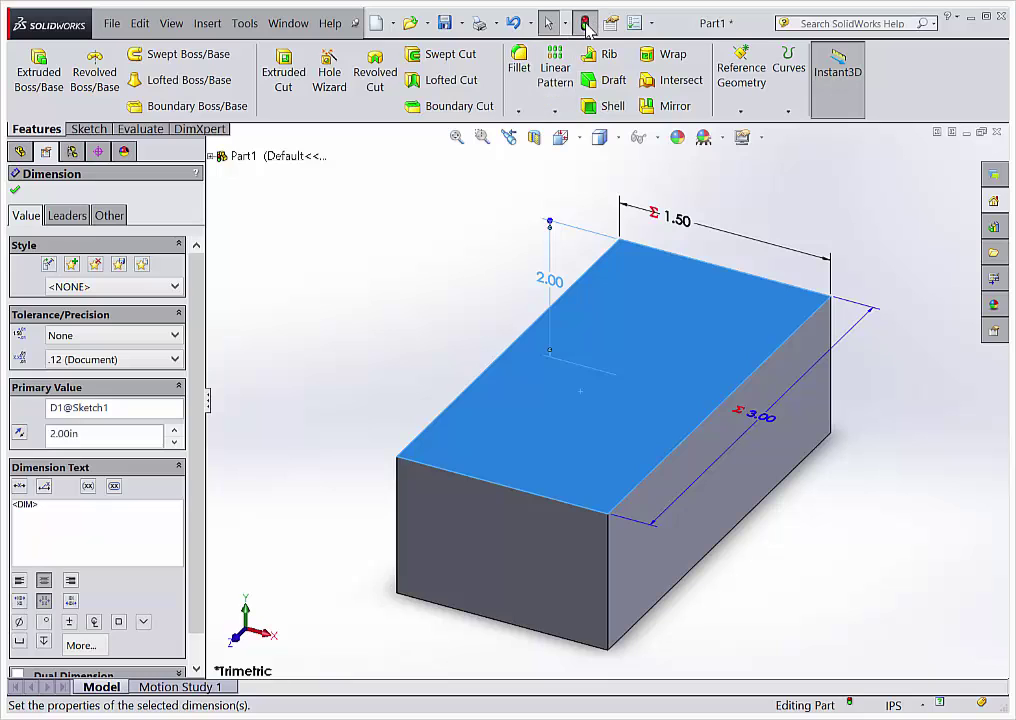
{"action": "left_click", "coordinate": [585, 22]}
{"action": "key", "text": "f"}
{"action": "left_click", "coordinate": [622, 330]}
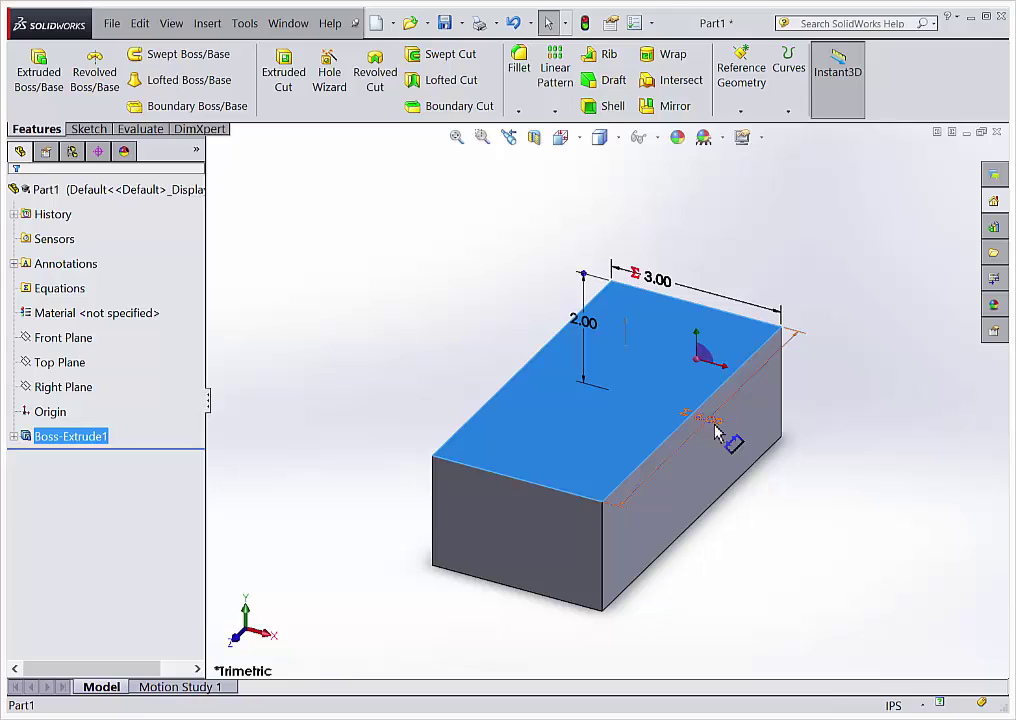
{"action": "left_click", "coordinate": [840, 471]}
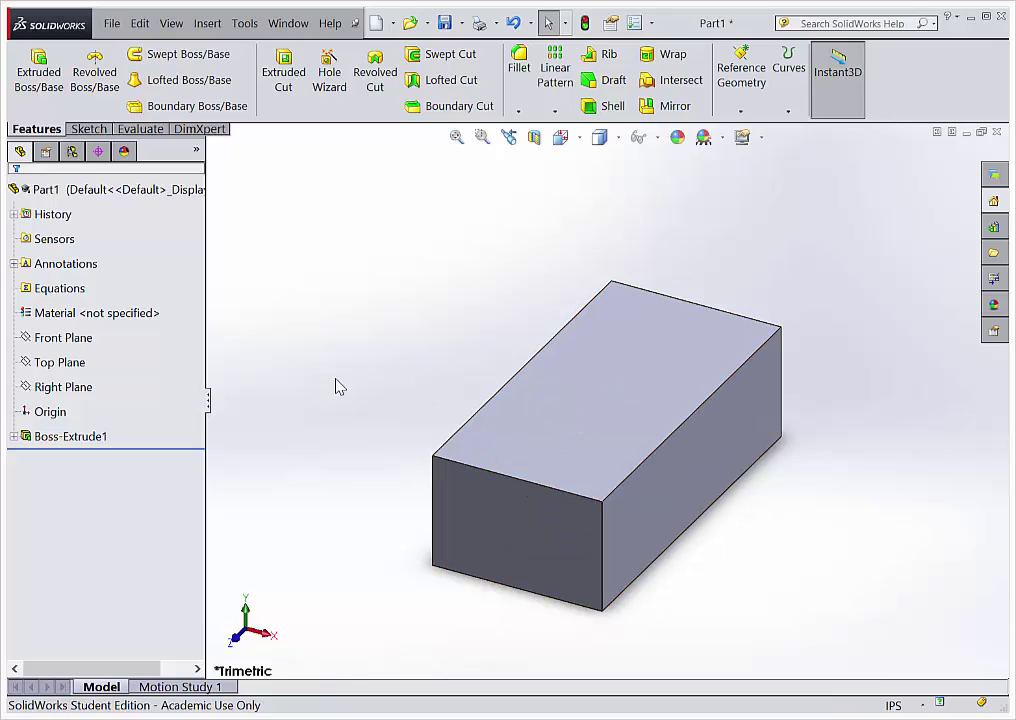
Open Manage Equations from the Equations folder to show the width and depth equations.
{"action": "left_click", "coordinate": [76, 291]}
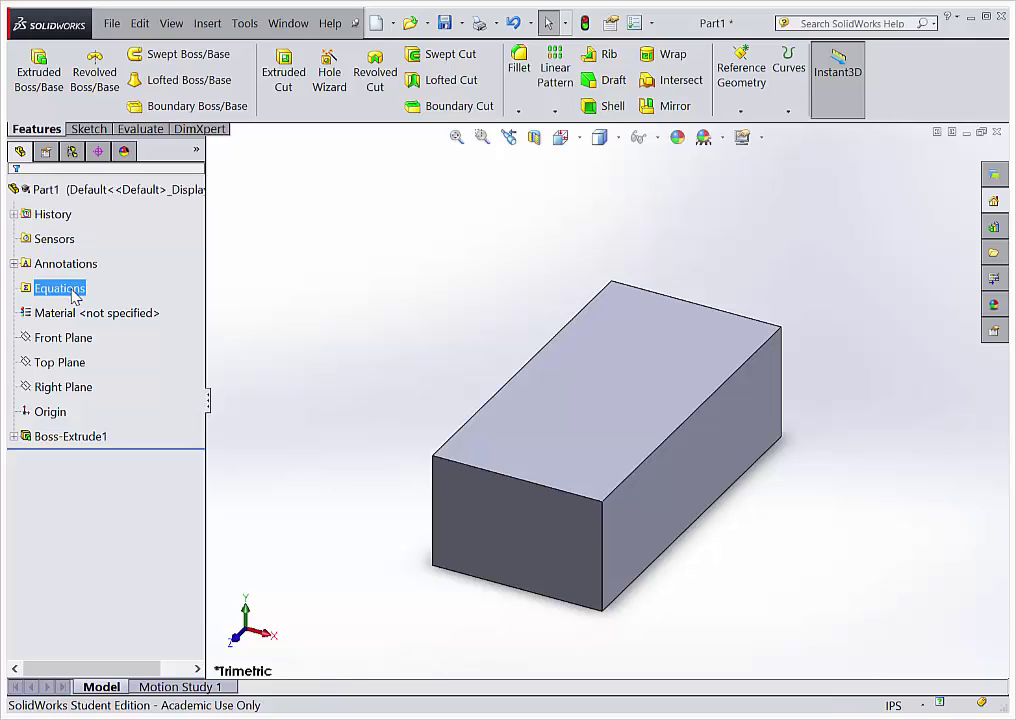
{"action": "right_click", "coordinate": [70, 293]}
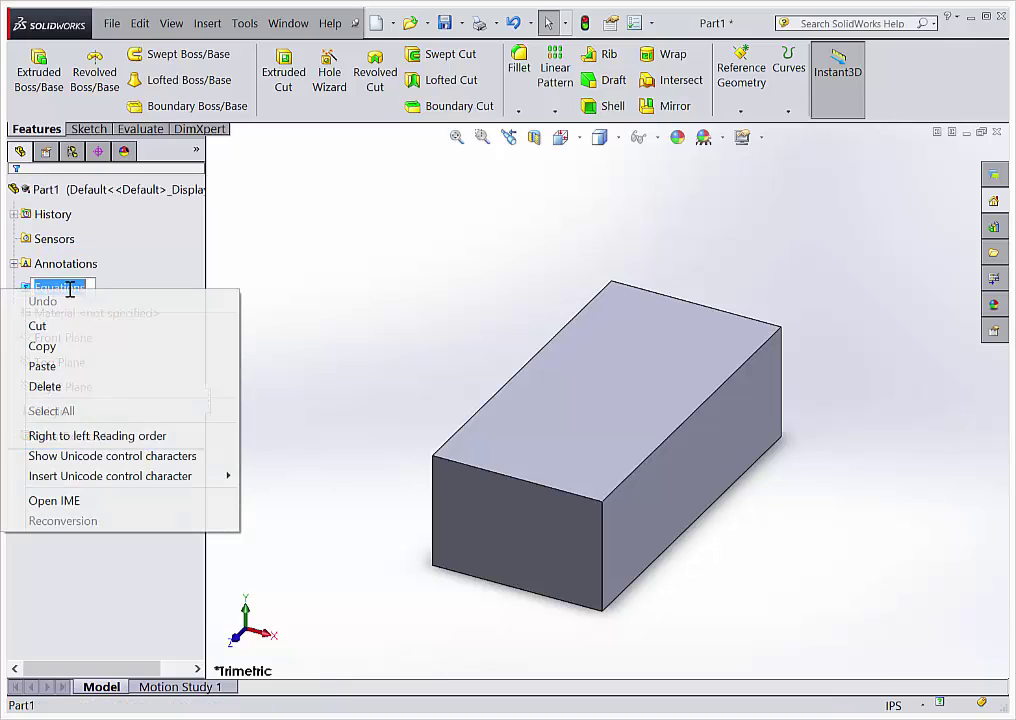
{"action": "key", "text": "Escape"}
{"action": "right_click", "coordinate": [75, 290]}
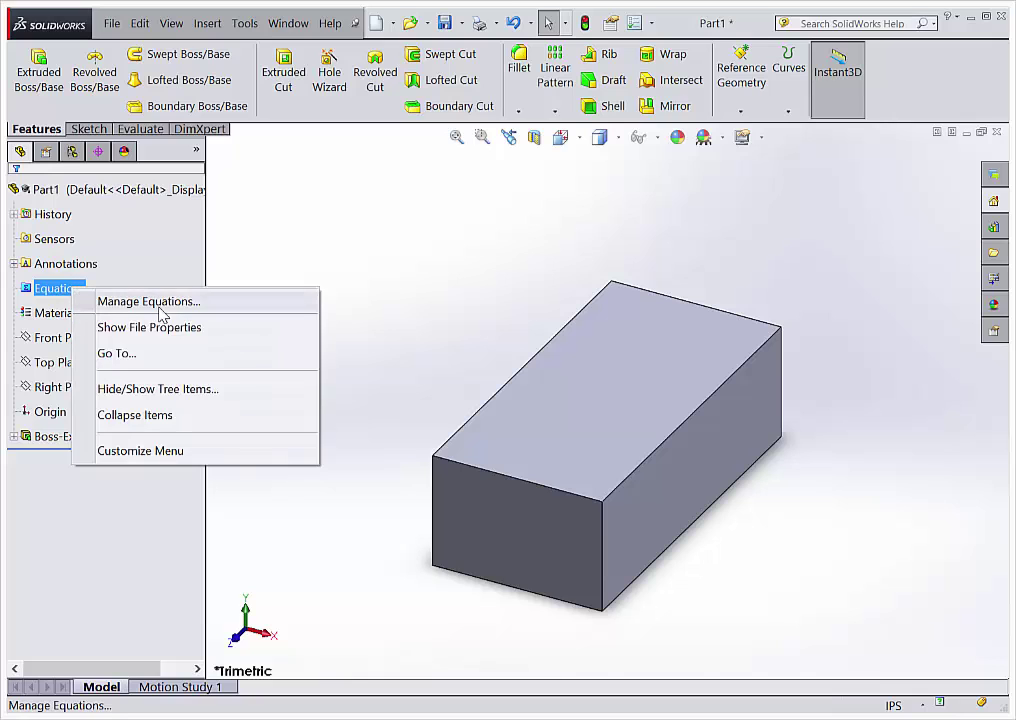
{"action": "left_click", "coordinate": [157, 302]}
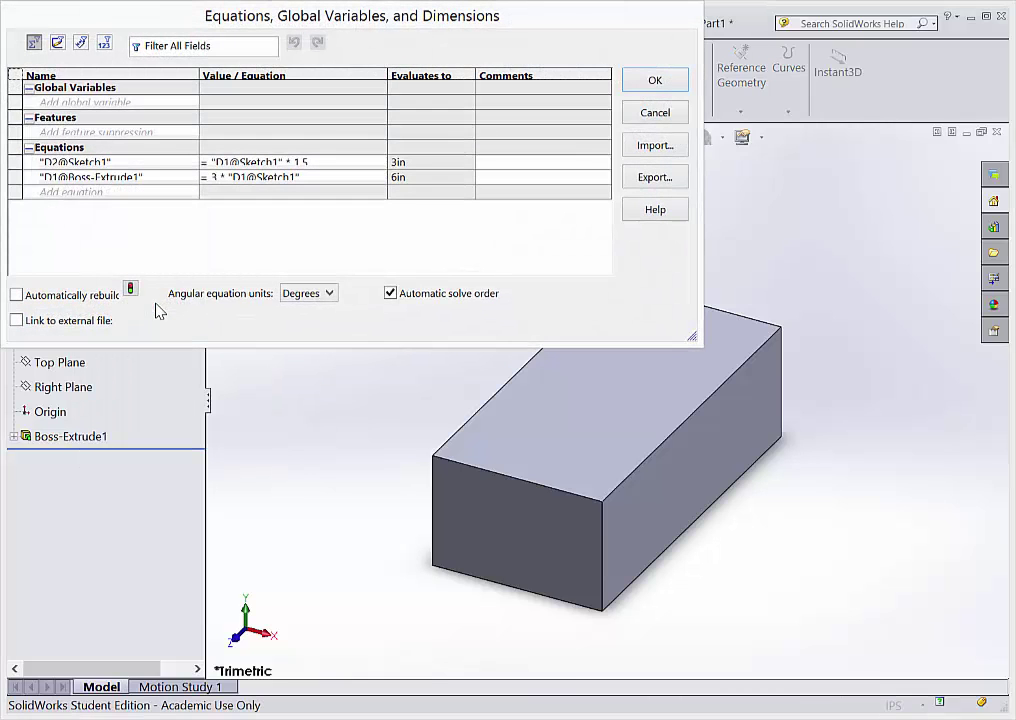